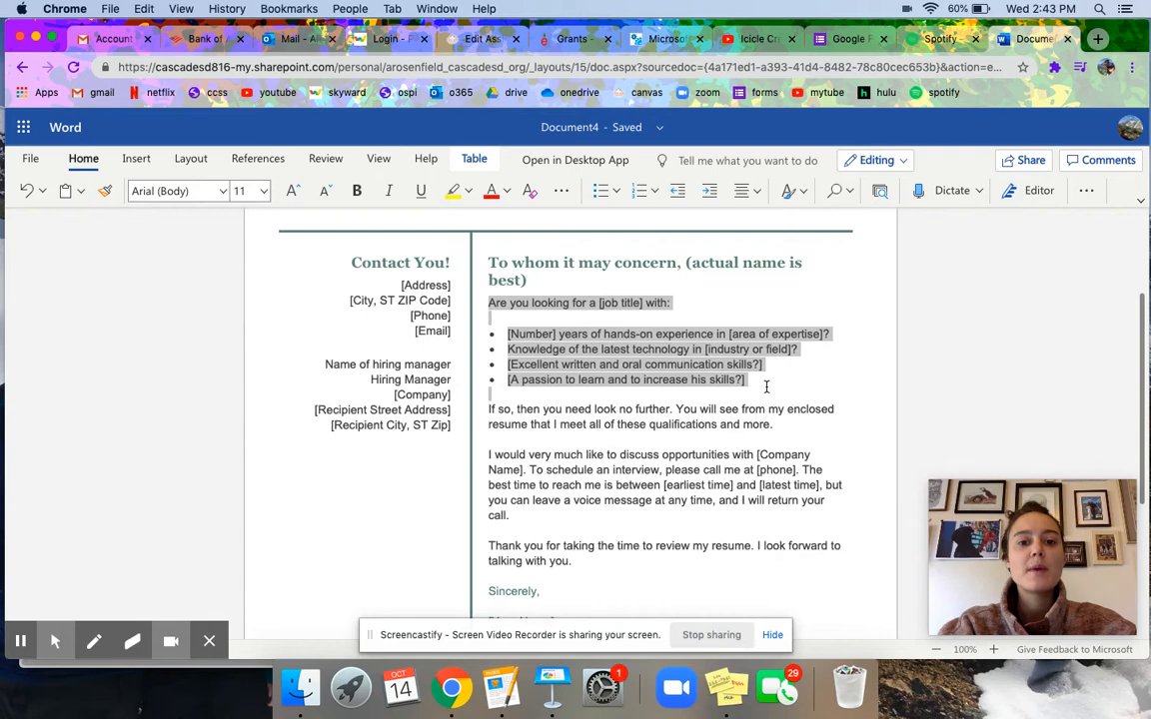
Step: Replace the selected opening text and bullets with three lines: "The job you want", "Any previous contact" and "The reason you want the job."
text(The job you want)
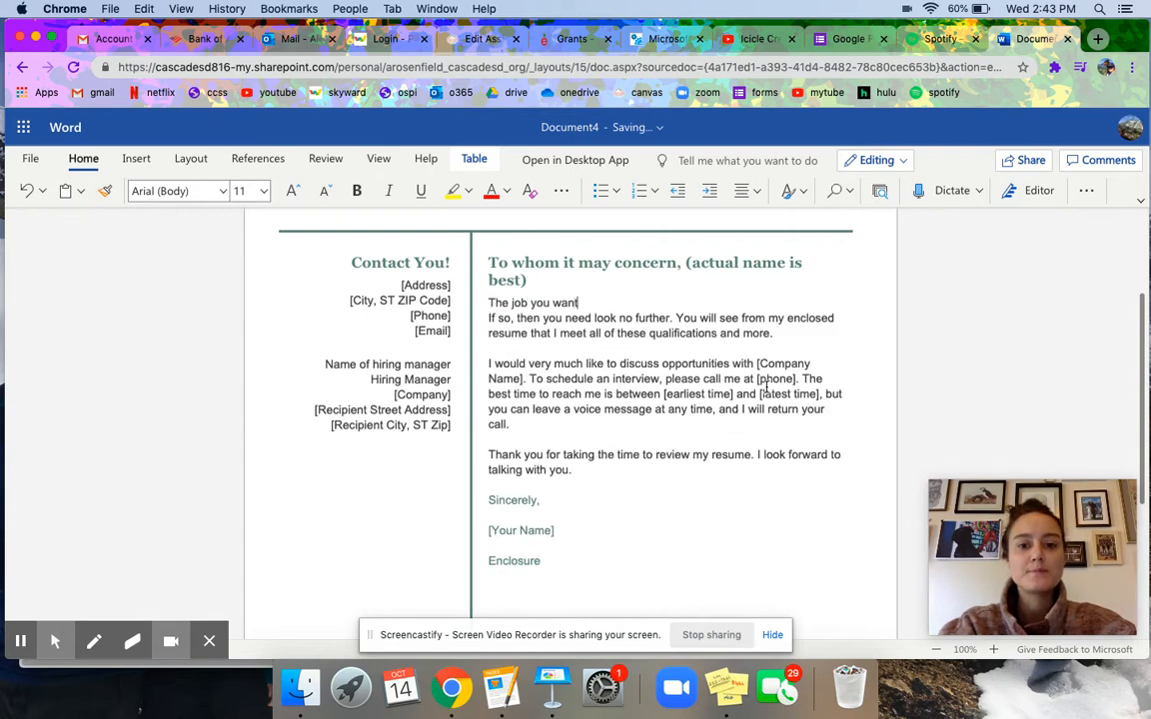
key(Return)
text(Any previous)
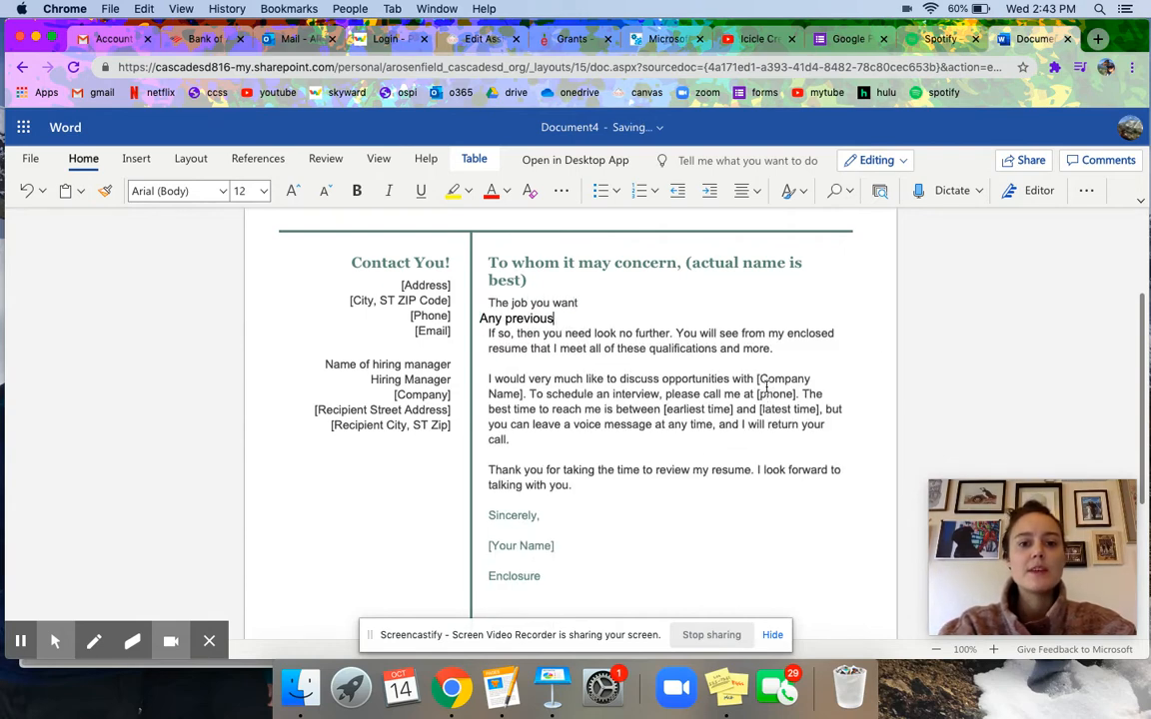
text( contact)
key(Return)
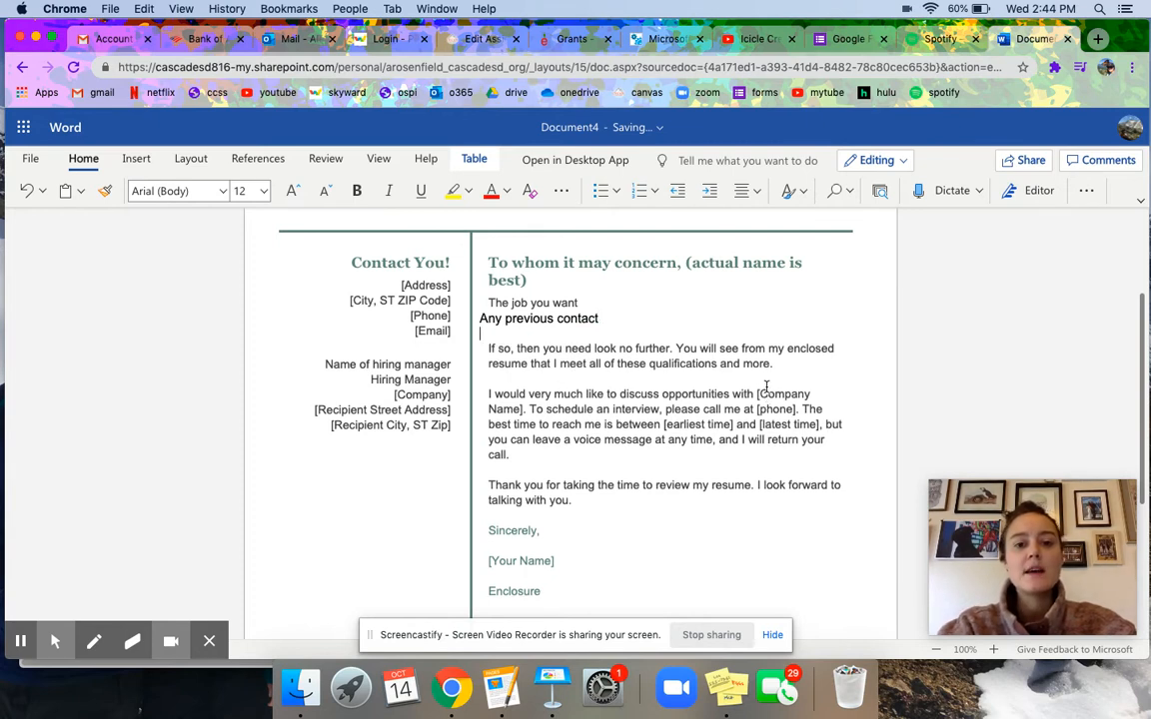
text(The r)
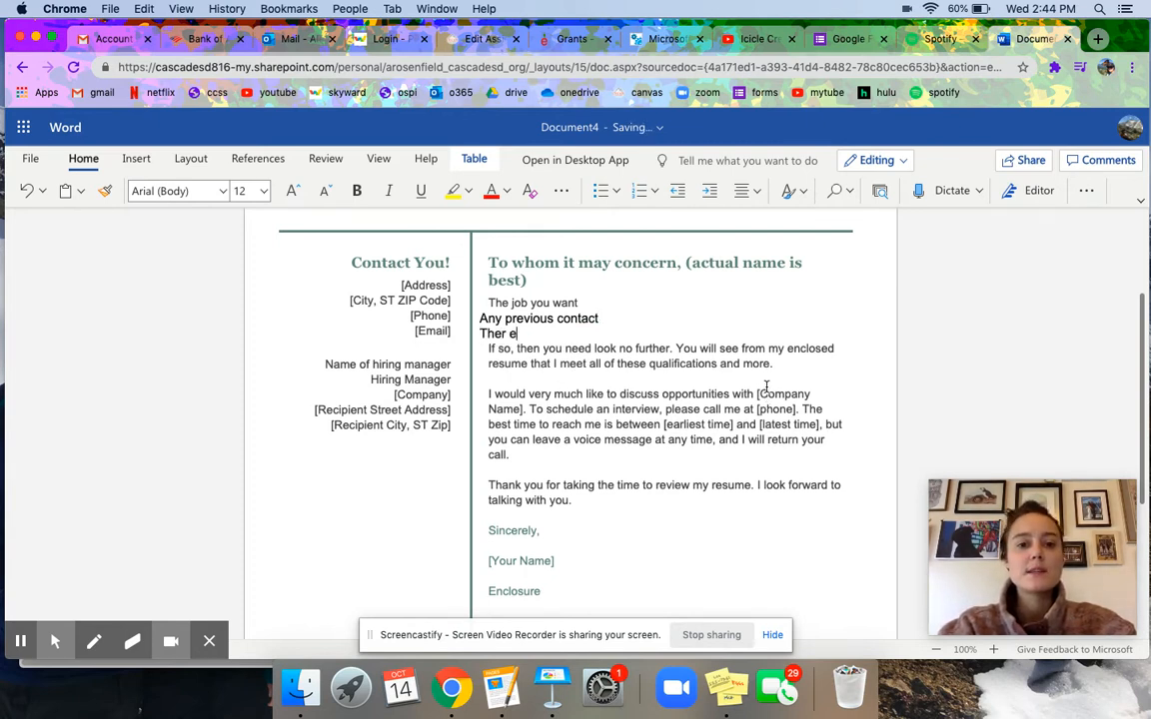
text(eason you want t)
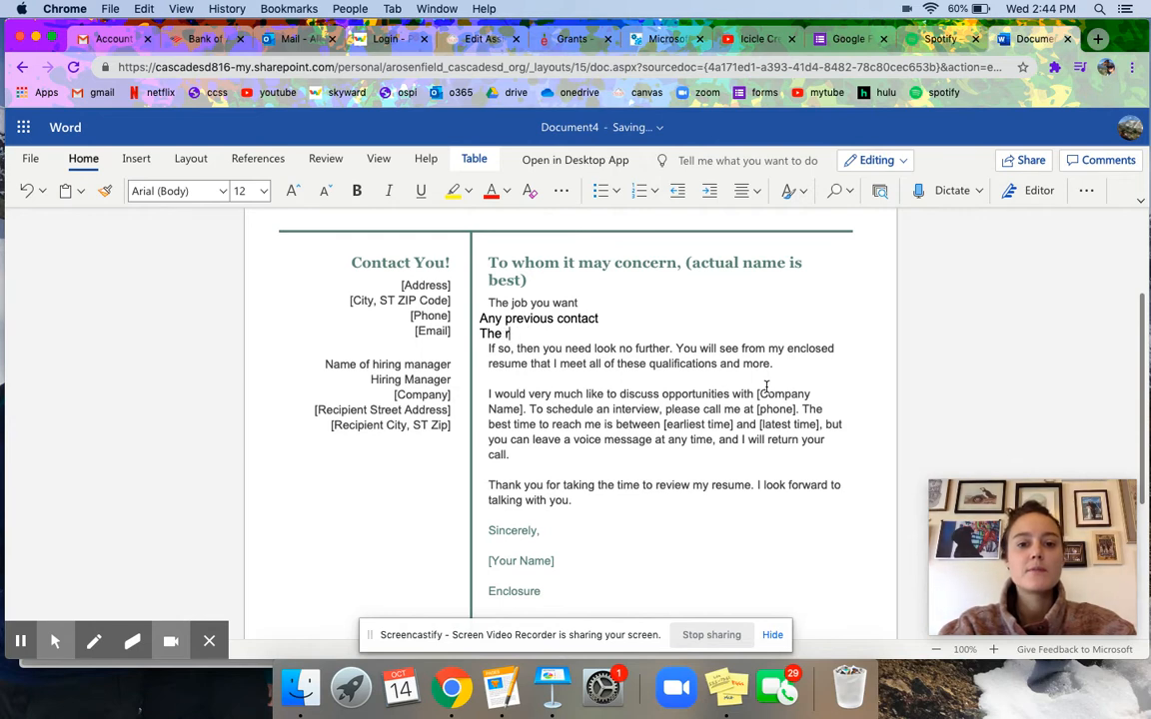
text(he job.)
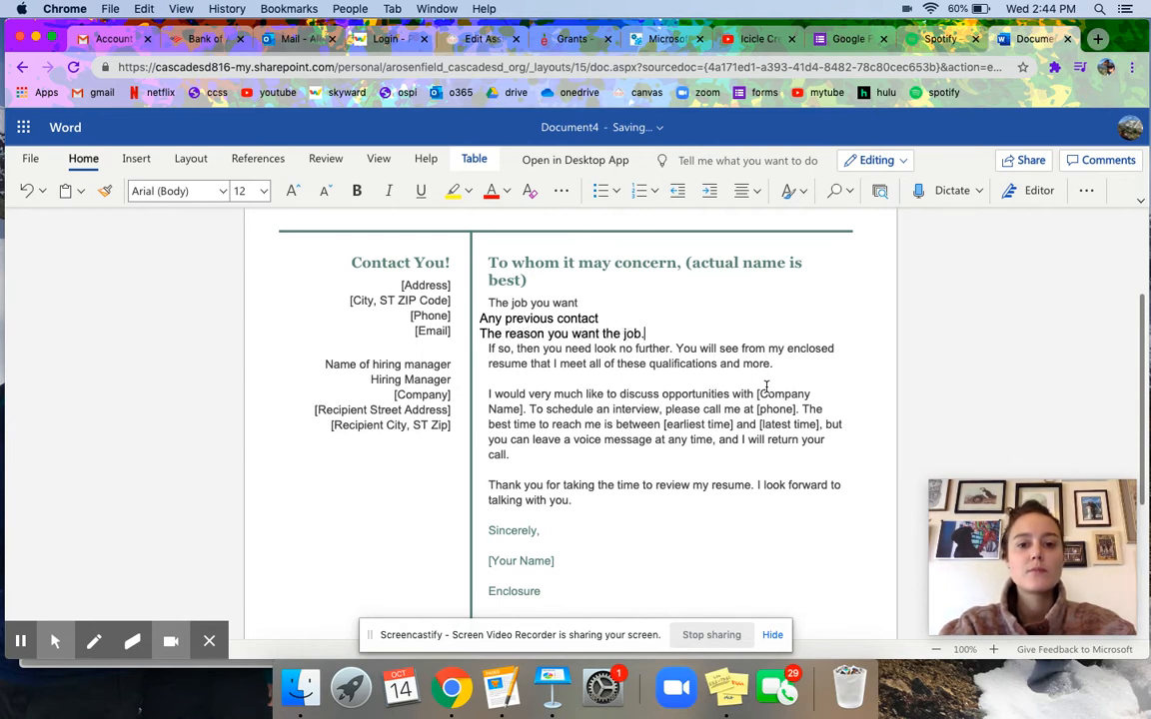
key(Return)
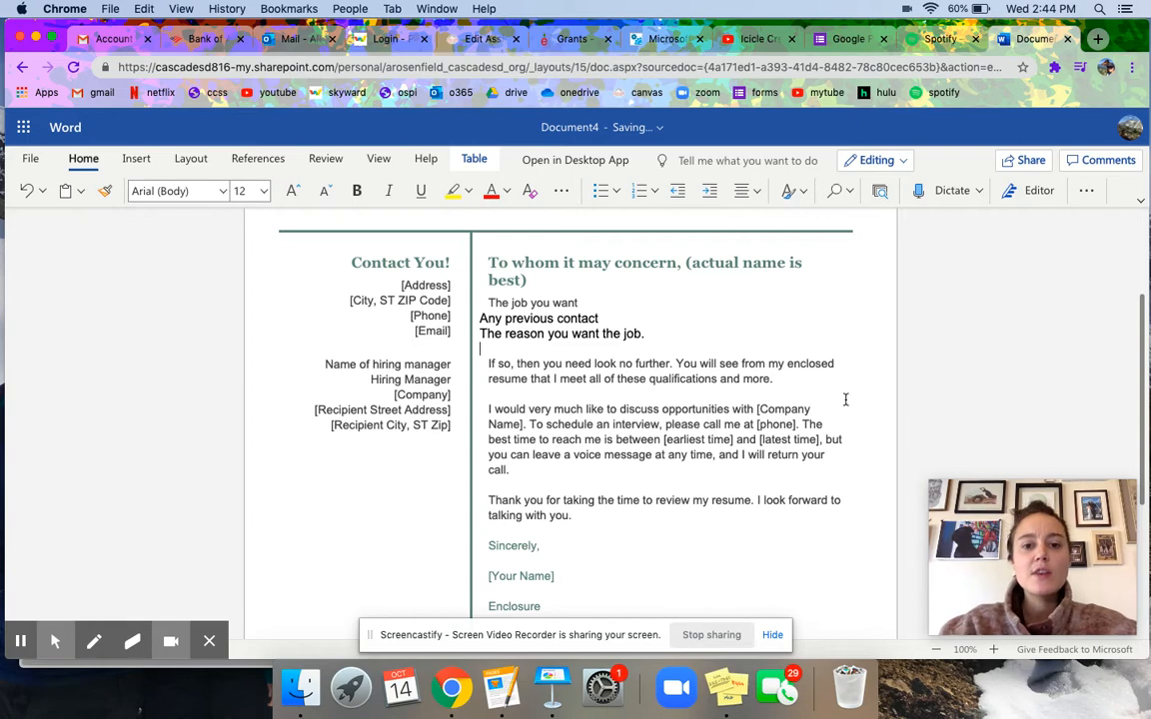
Step: Delete the paragraph that begins "If so, then you need look no further" from the letter body
drag(775, 381, 488, 367)
key(BackSpace)
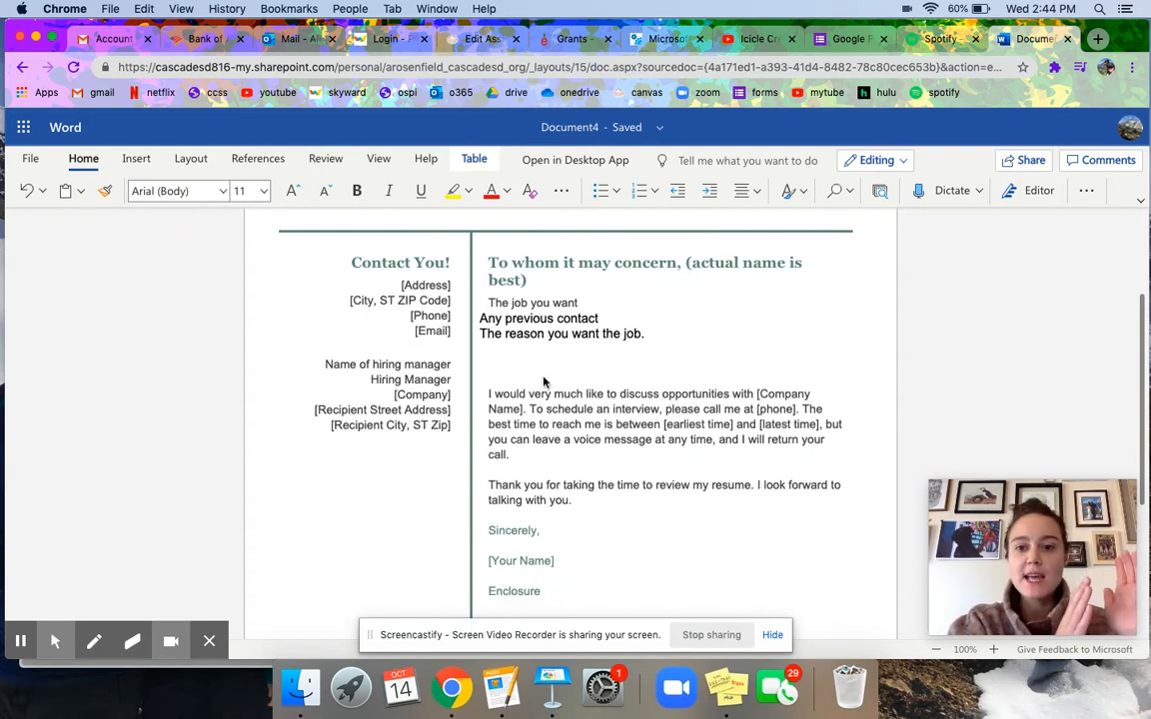
click(482, 318)
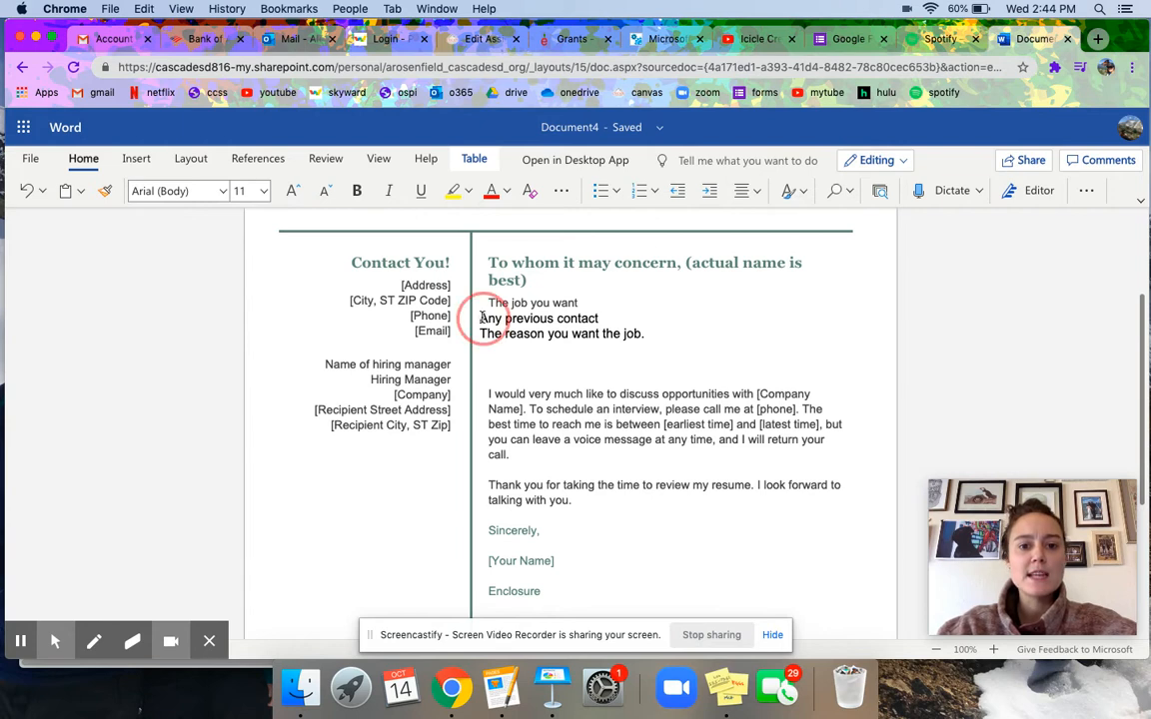
click(499, 363)
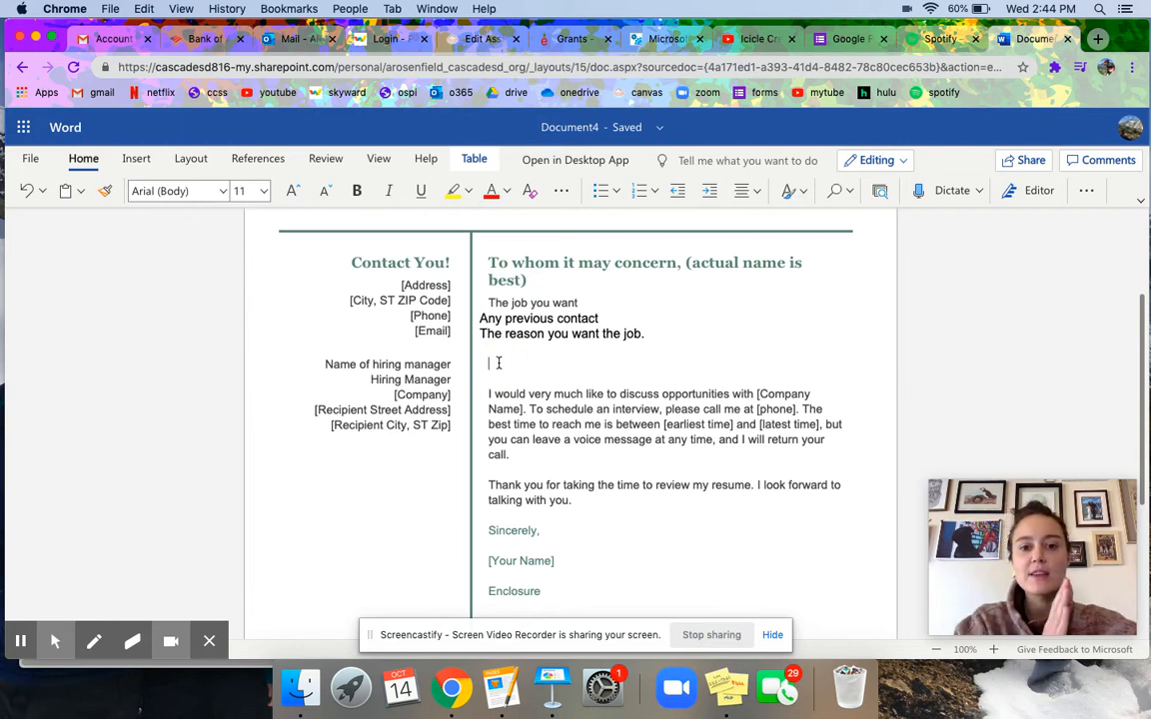
Step: Switch to the cover letter presentation in Keynote and examine the "Some Samples" slide and the Qualifications slide
key(ctrl+Up)
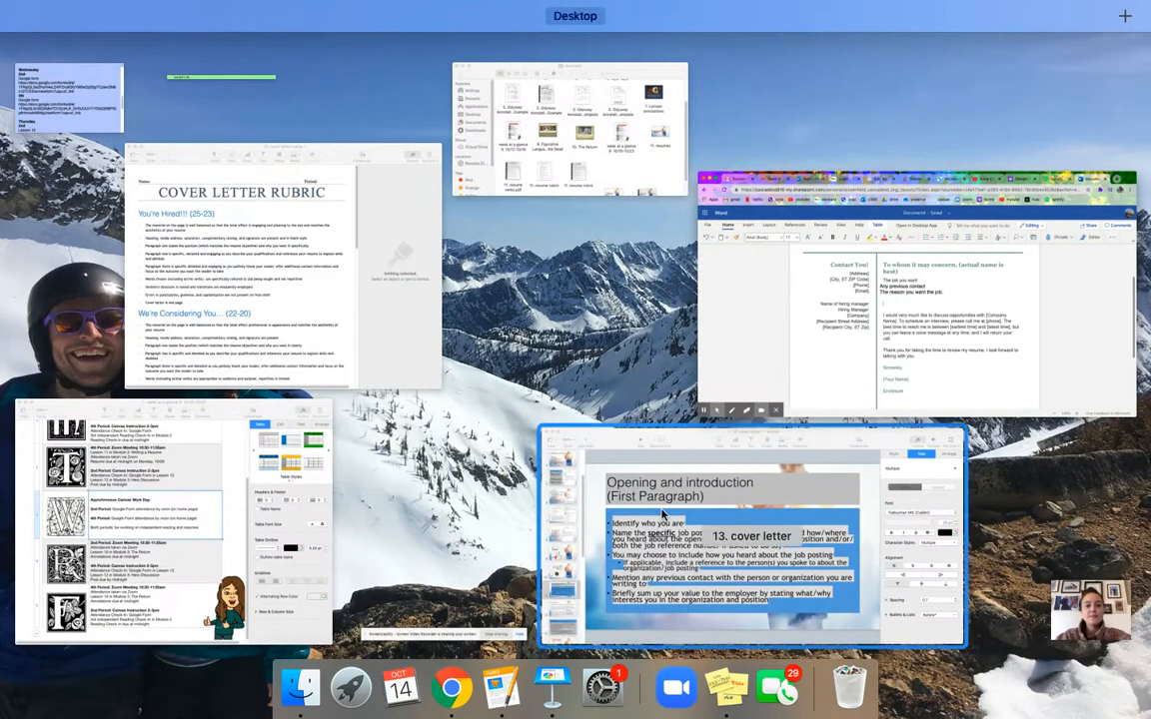
click(663, 514)
click(85, 511)
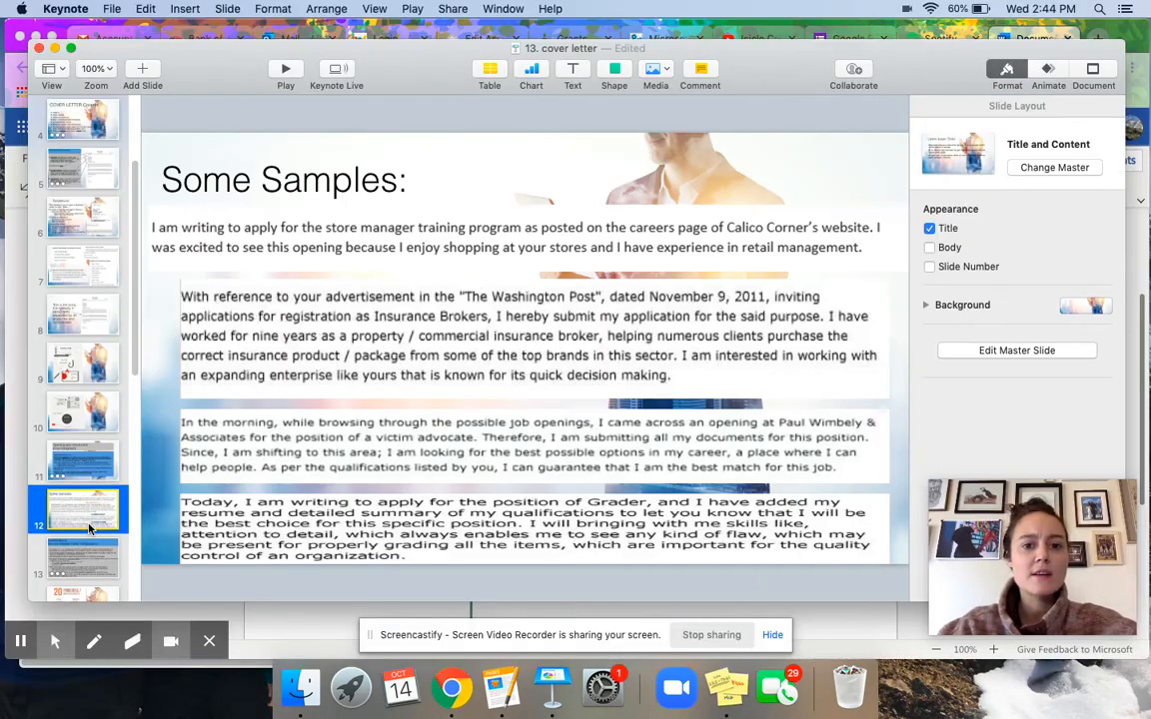
key(Down)
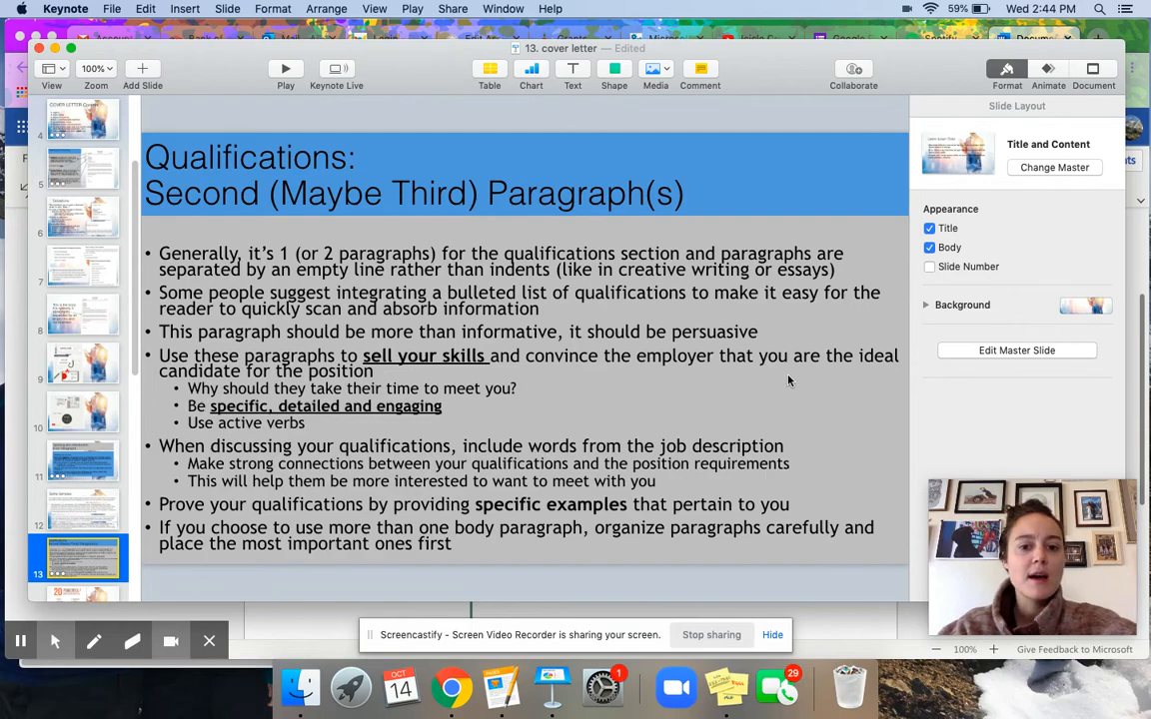
Step: Back in the Word document, replace the interview paragraph with "What are your skills pertaining to the job?" and "What can you offer the employer?"
key(ctrl+Up)
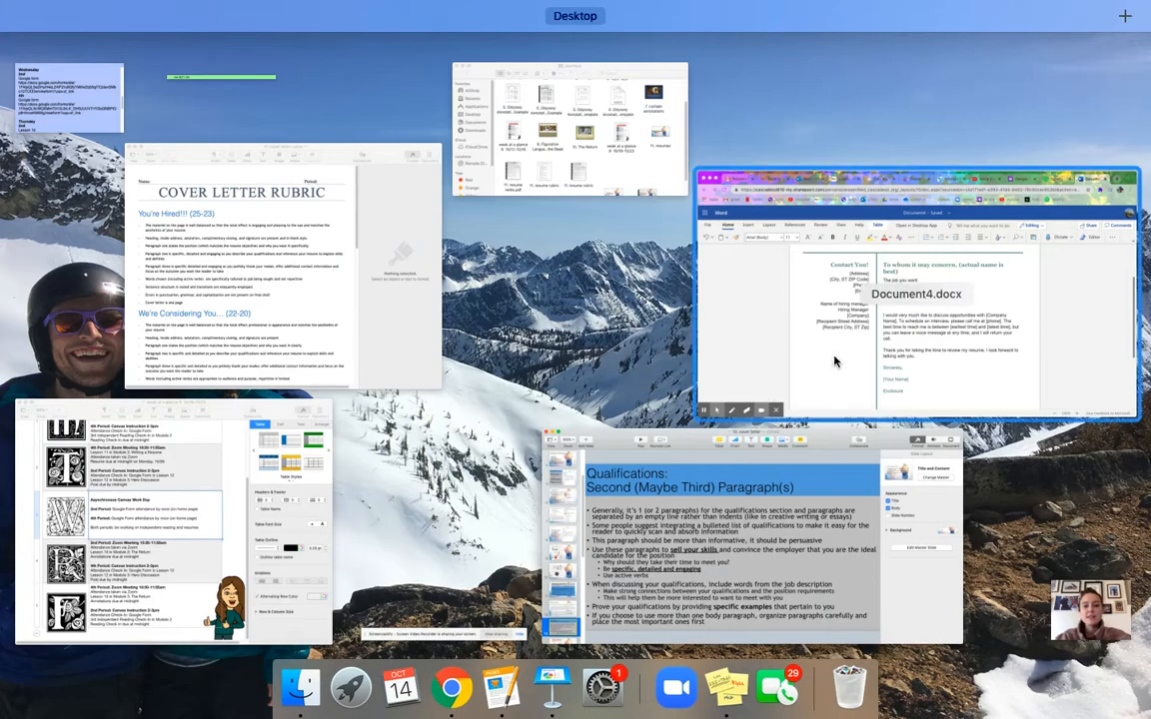
click(795, 347)
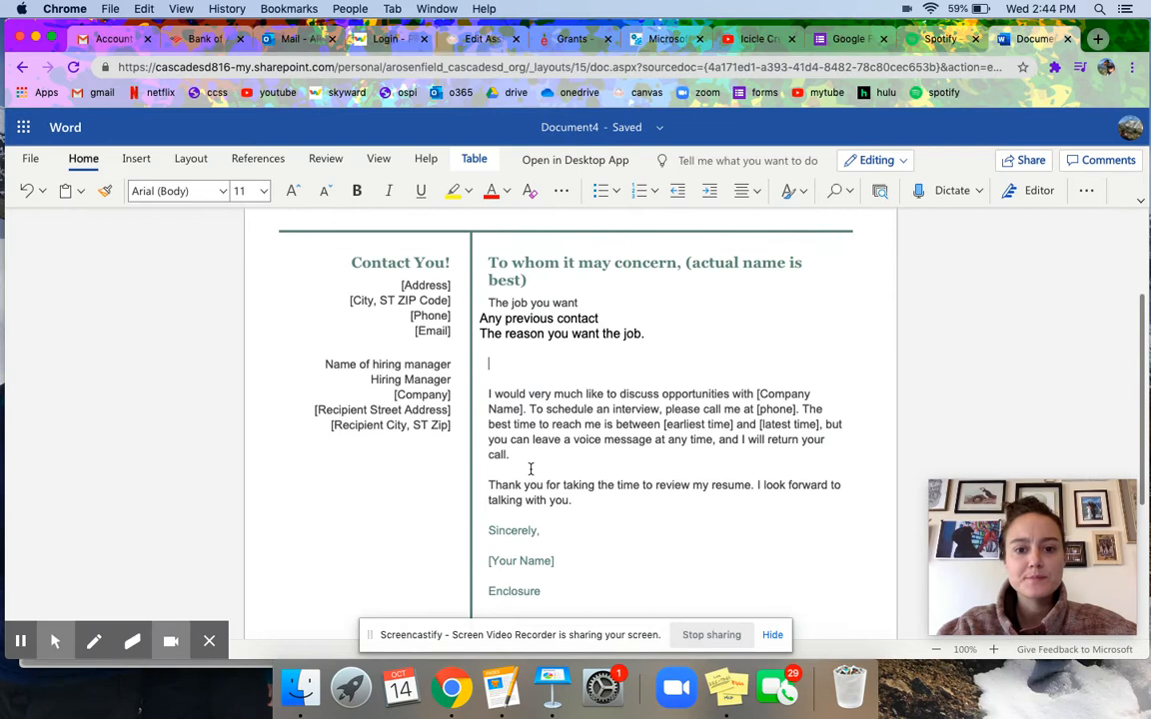
drag(512, 455, 486, 396)
text(Wh)
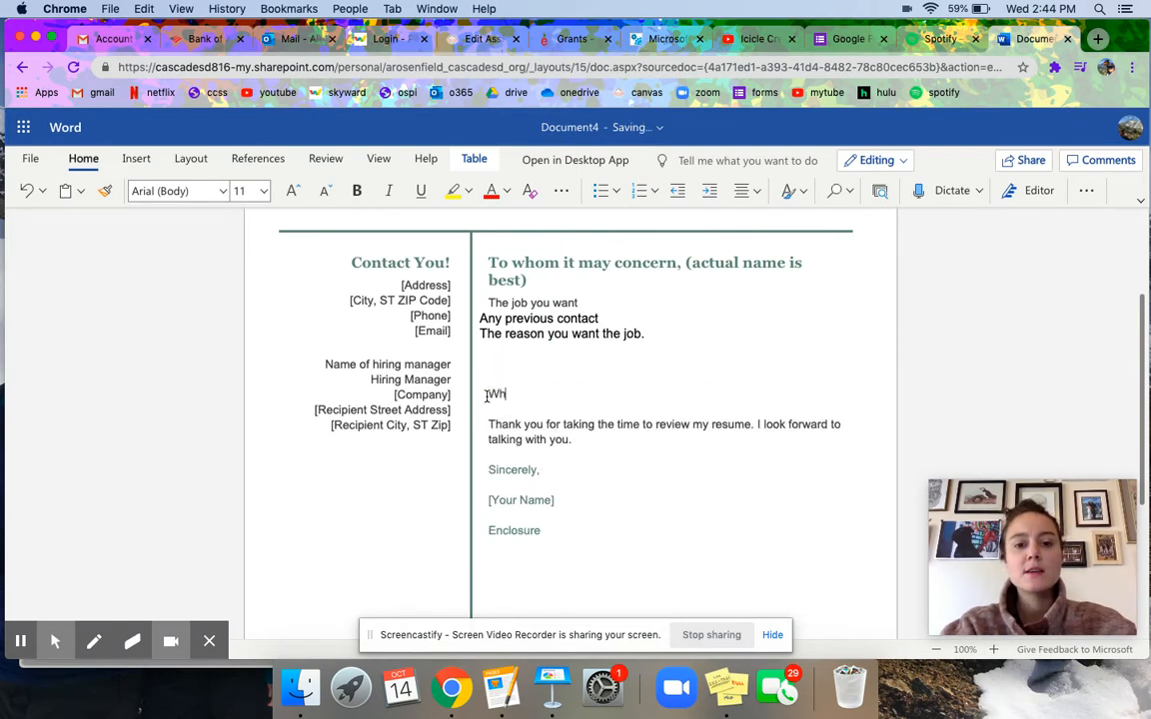
text(at are your skills pe)
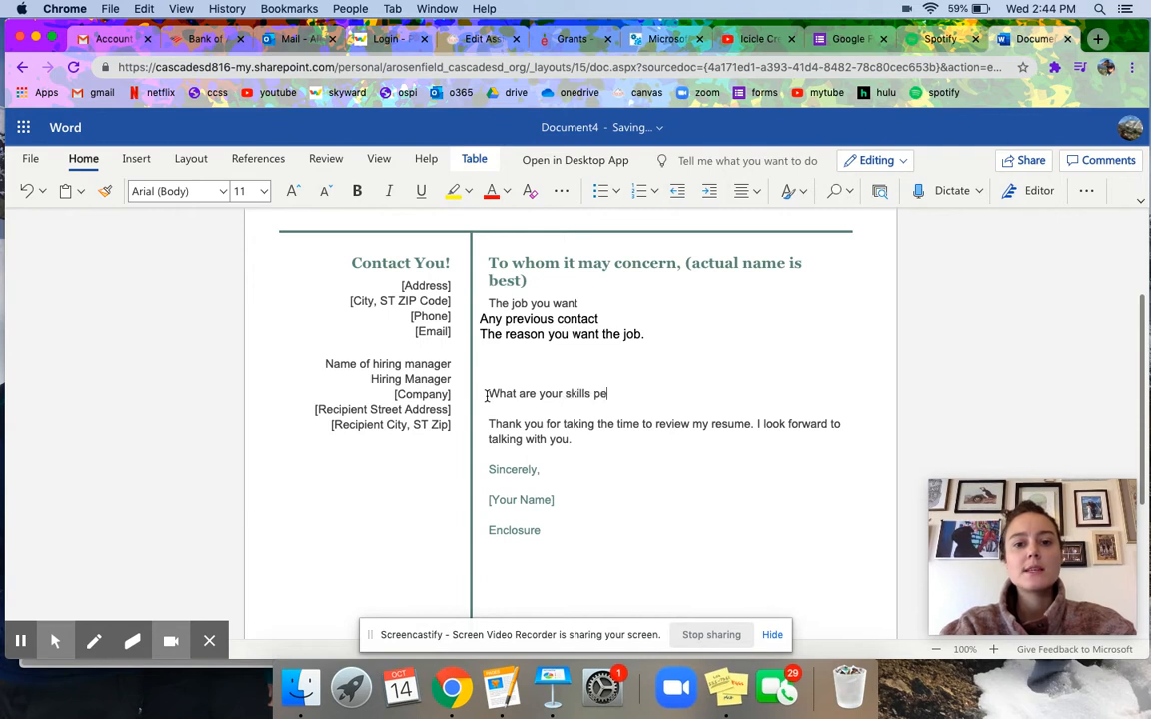
text(rtaining to the job?)
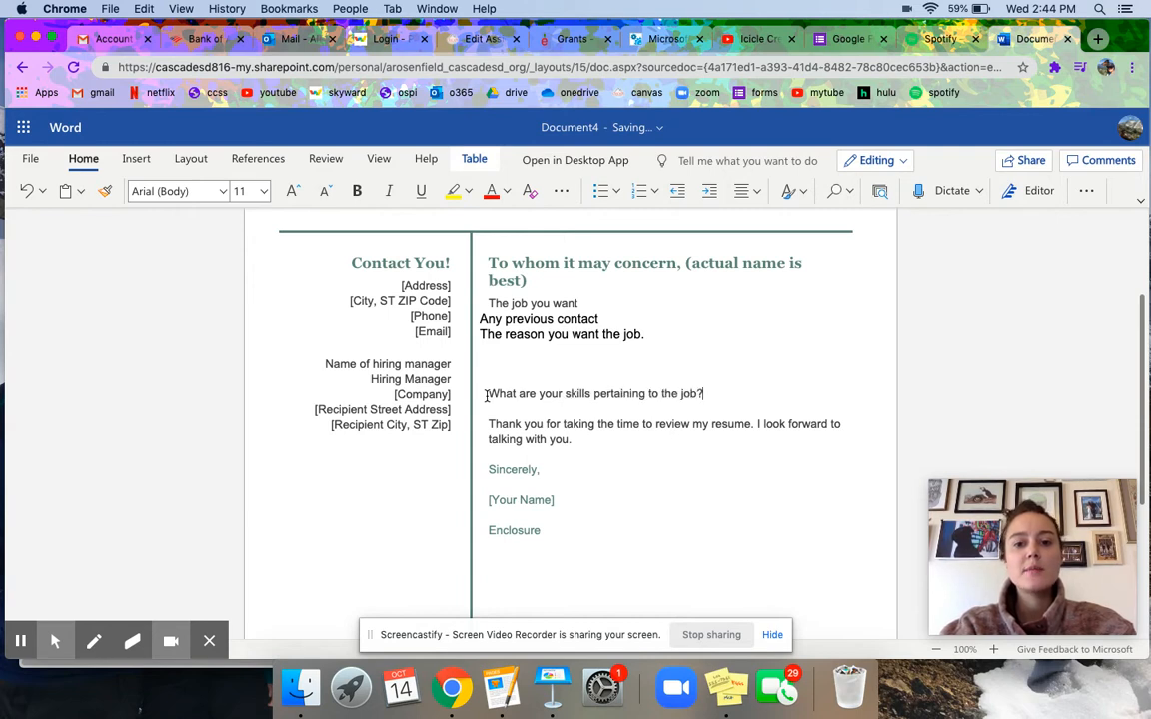
key(Return)
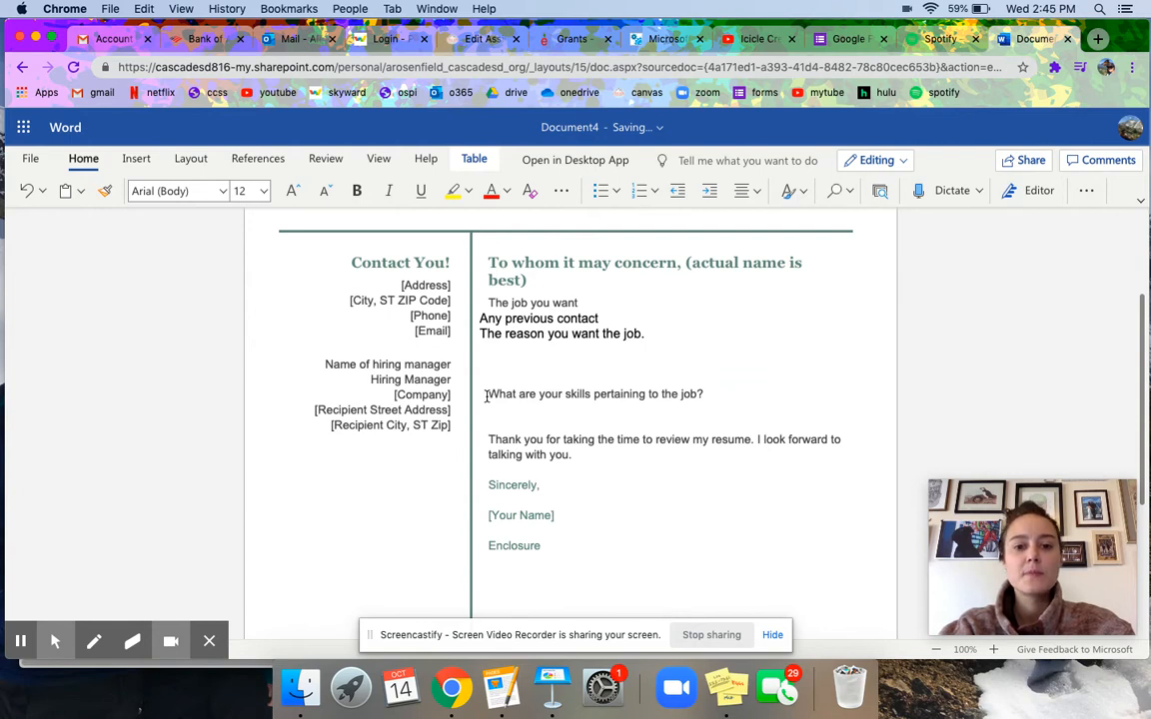
text(What can you offer the employer?)
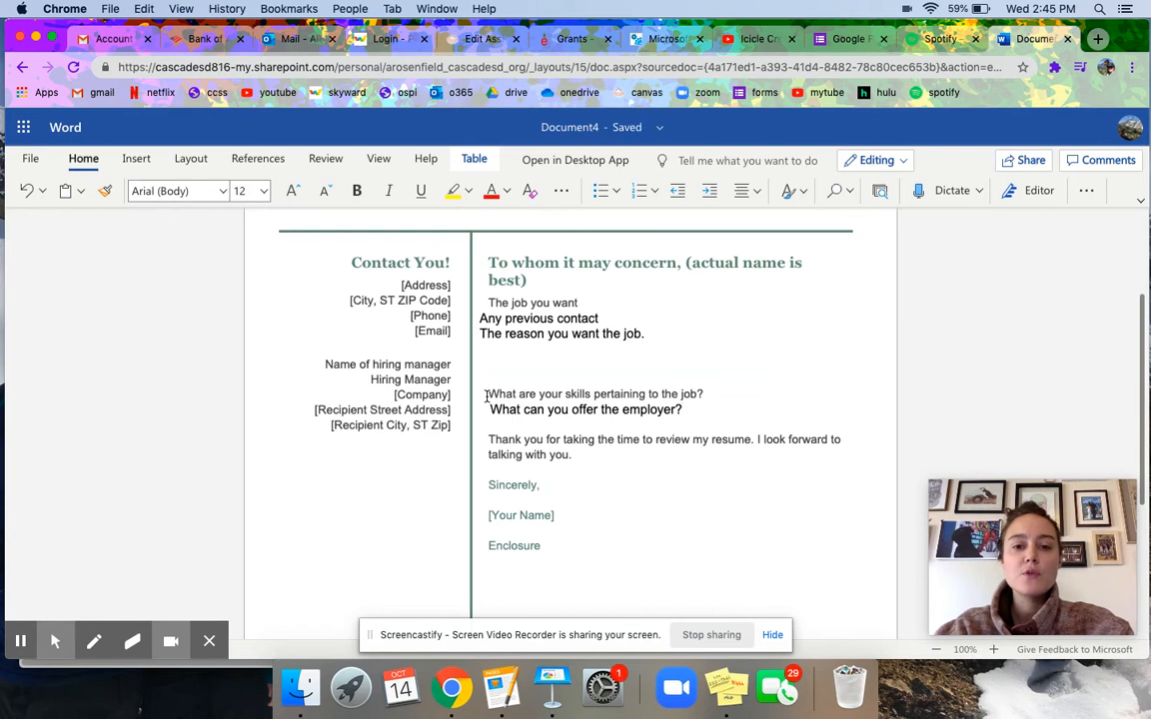
Step: Add the line "Third paragraph – what have you done in the past that prepared you for this job?", consulting the Qualifications slide in Keynote
key(Return)
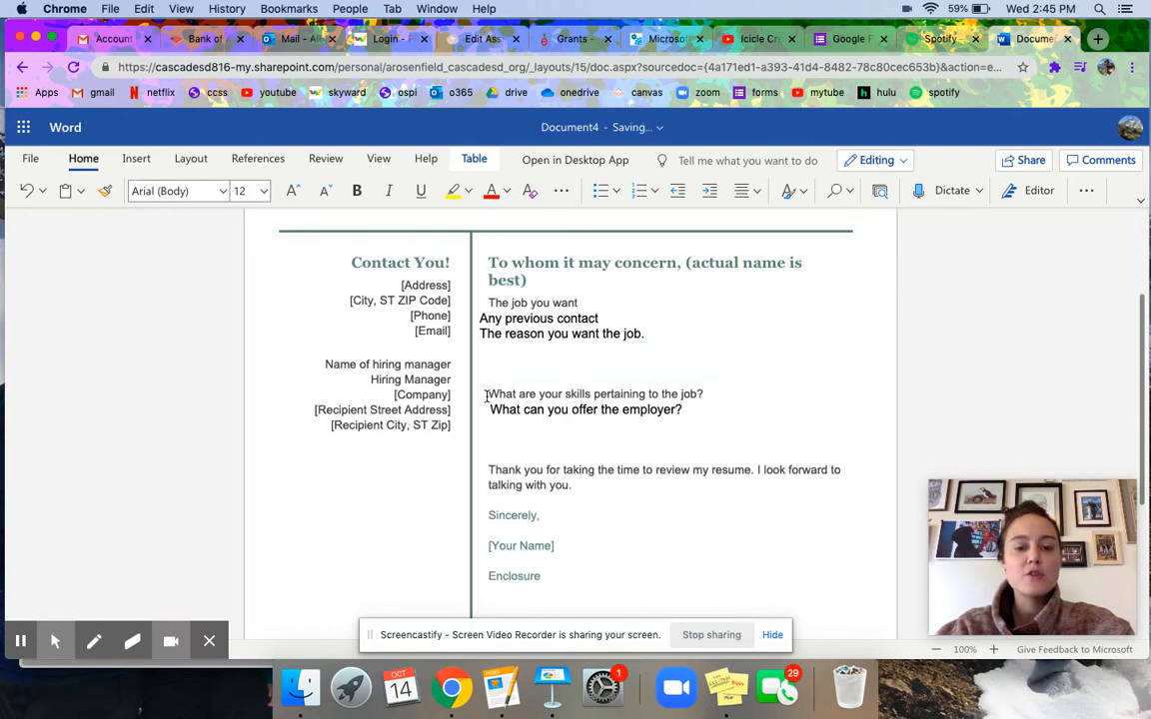
text(Third paragraph)
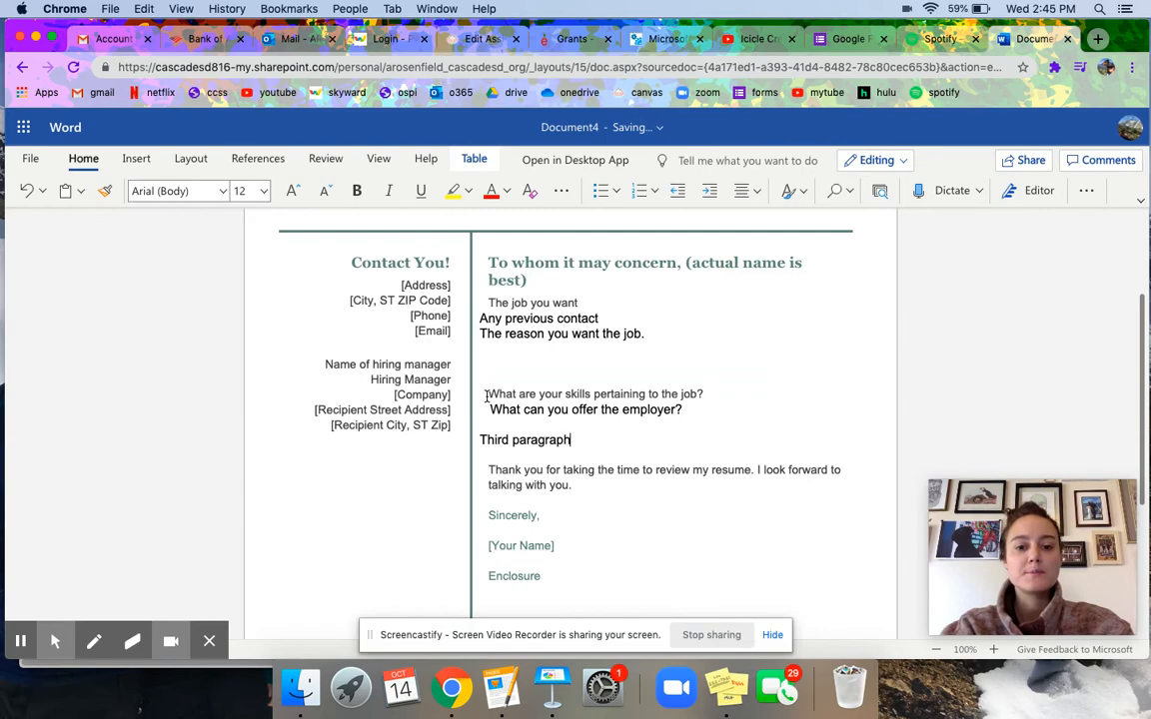
key(ctrl+Up)
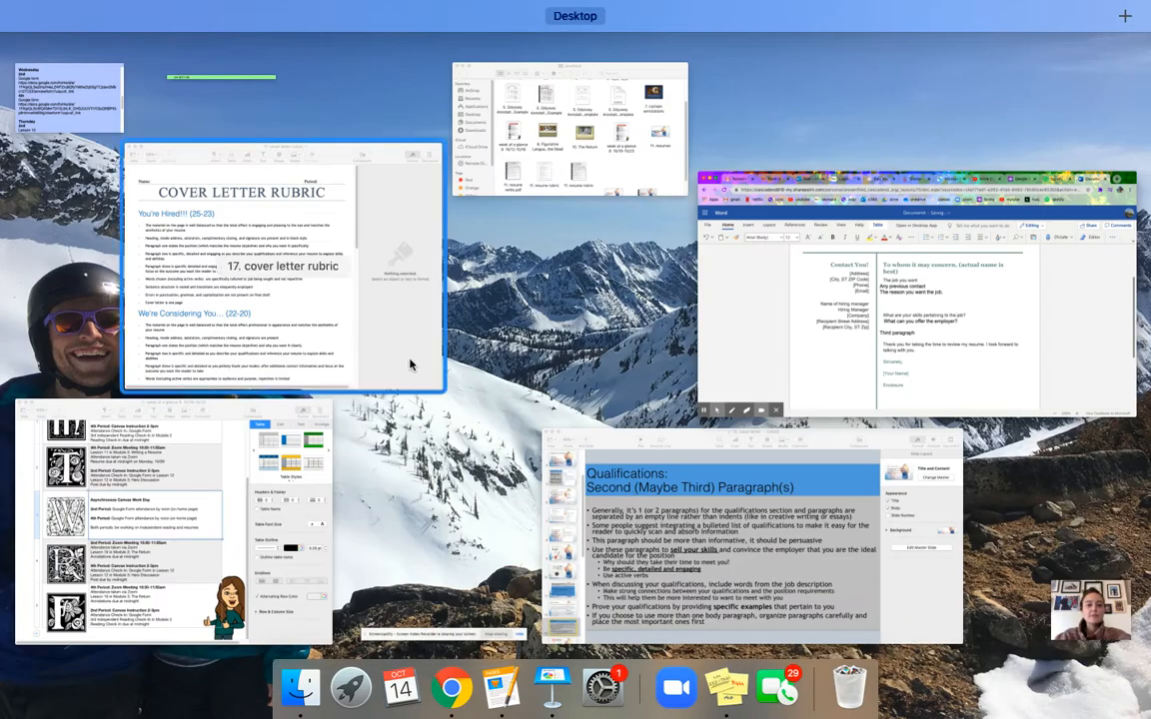
click(750, 589)
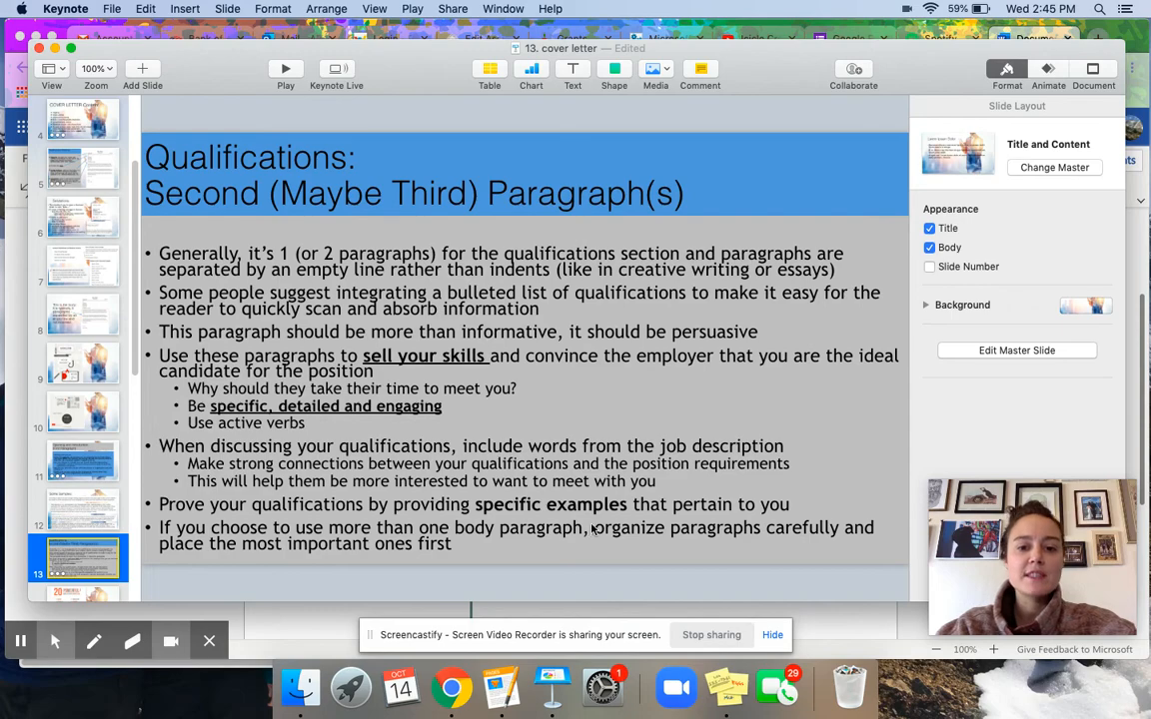
key(ctrl+Up)
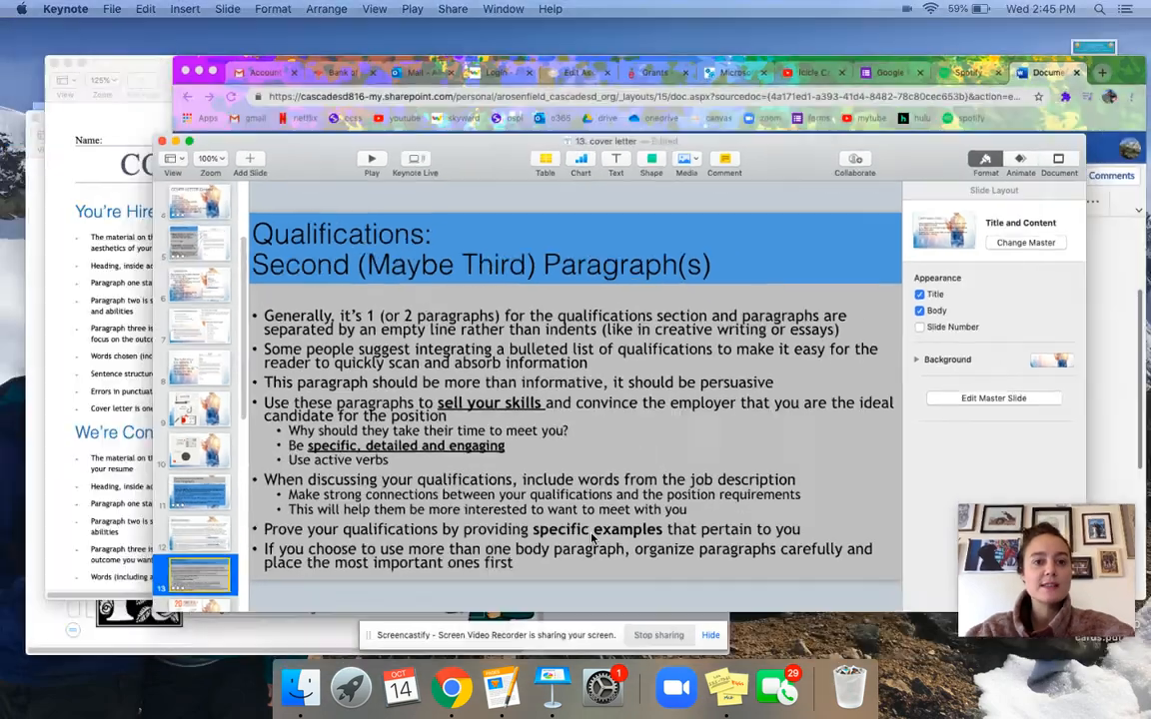
click(829, 336)
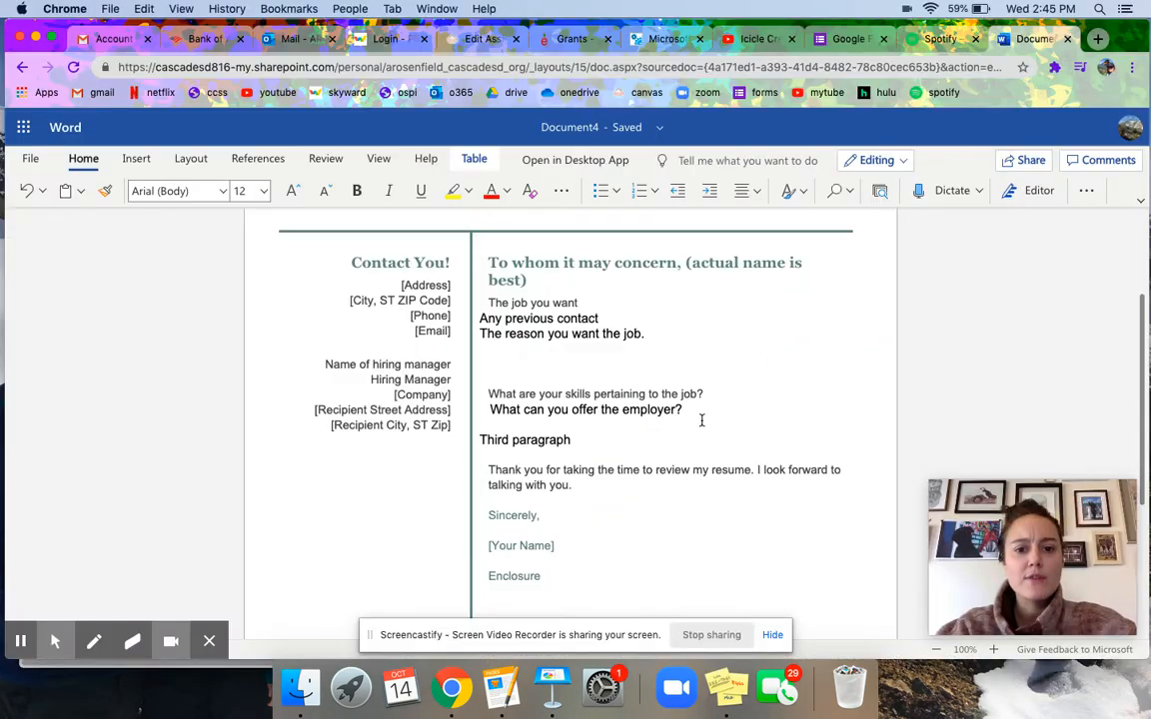
text(-)
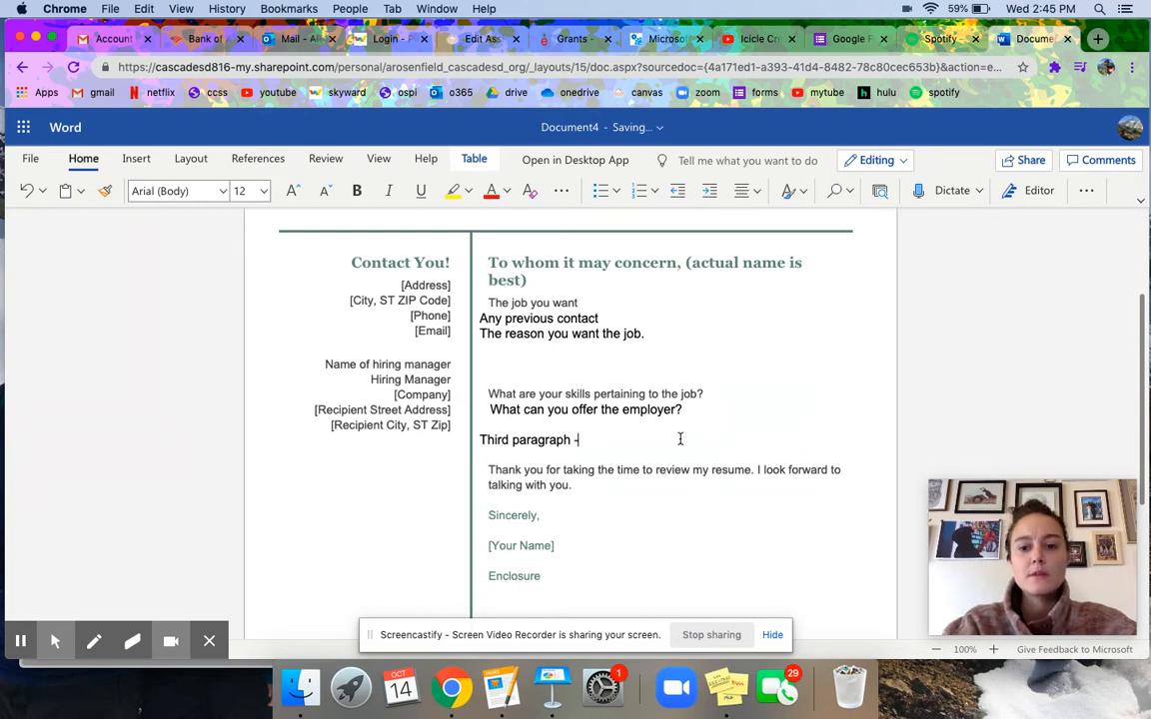
text( what have you done i)
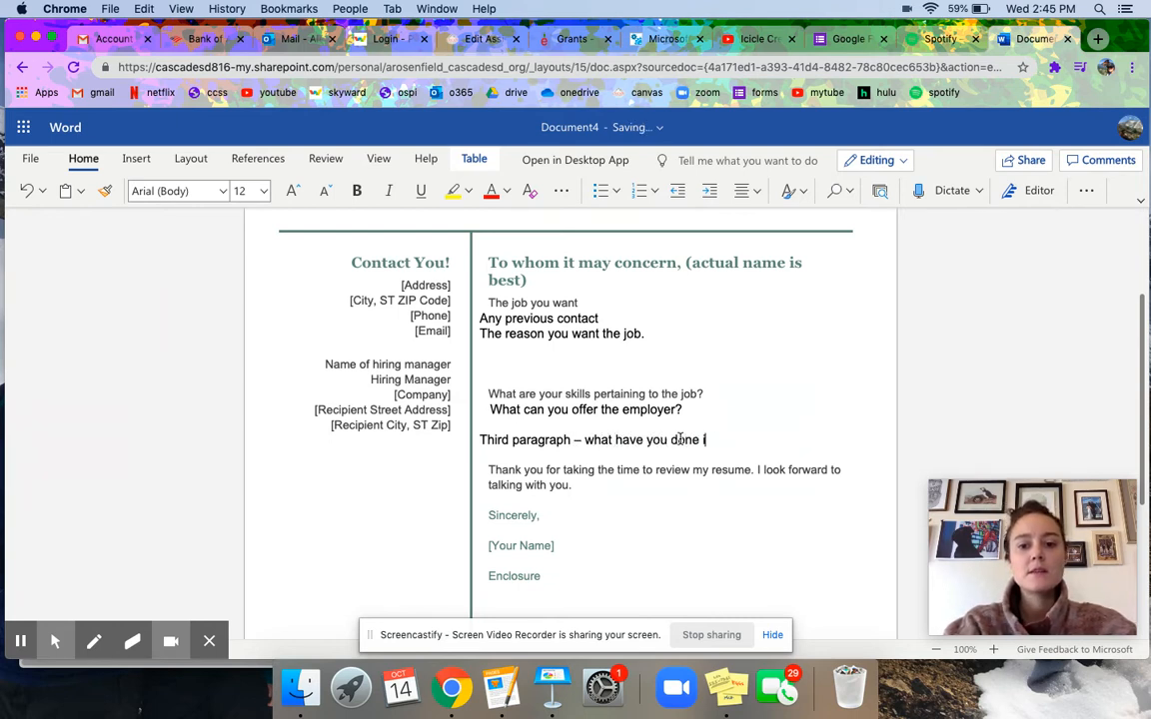
text(n the past that pr)
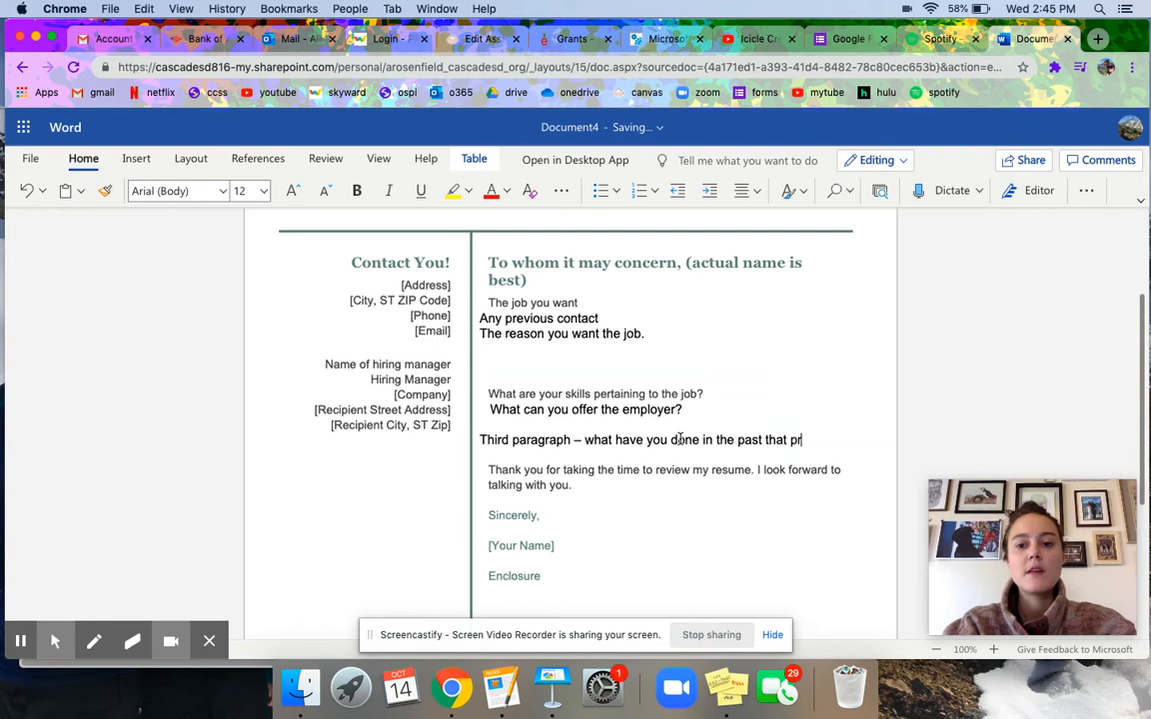
text(epared y)
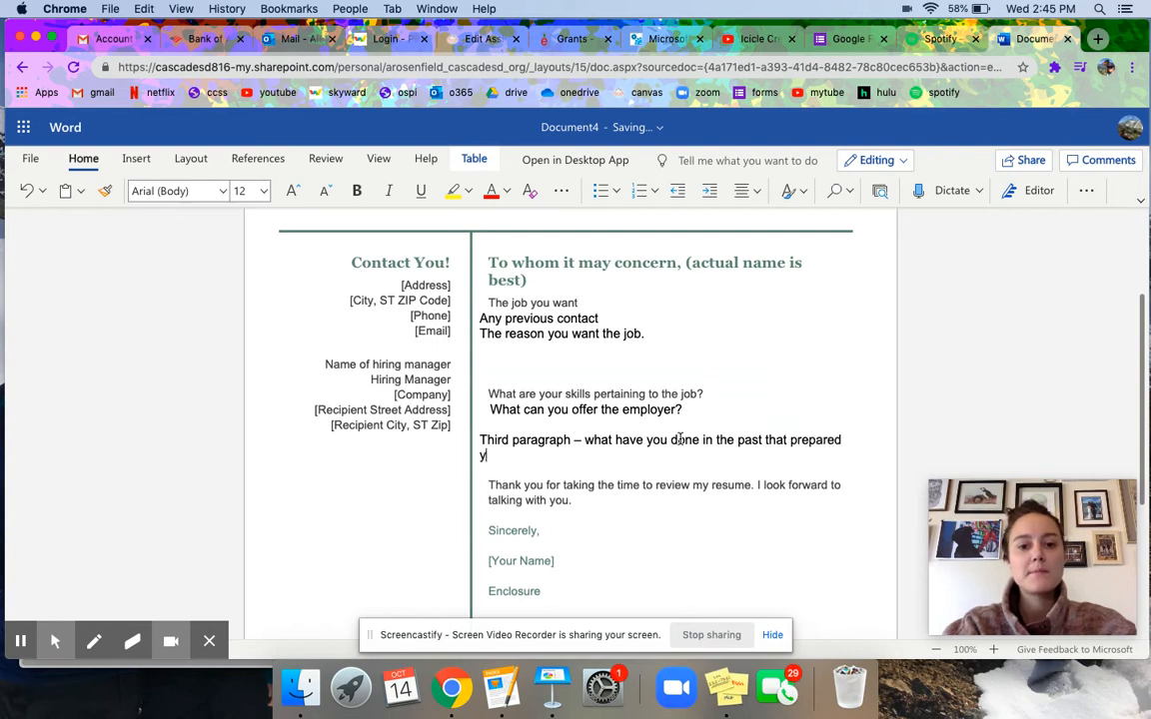
text(ou for this job?)
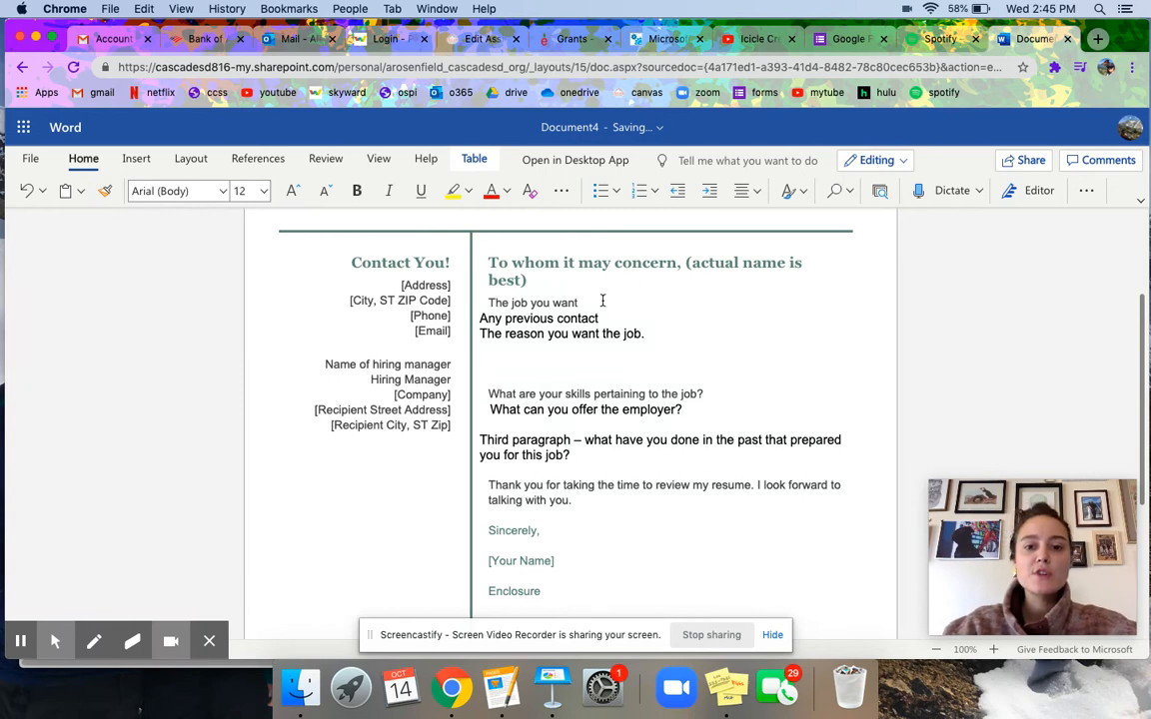
Step: Remove the two extra blank lines above the question about skills pertaining to the job
click(537, 368)
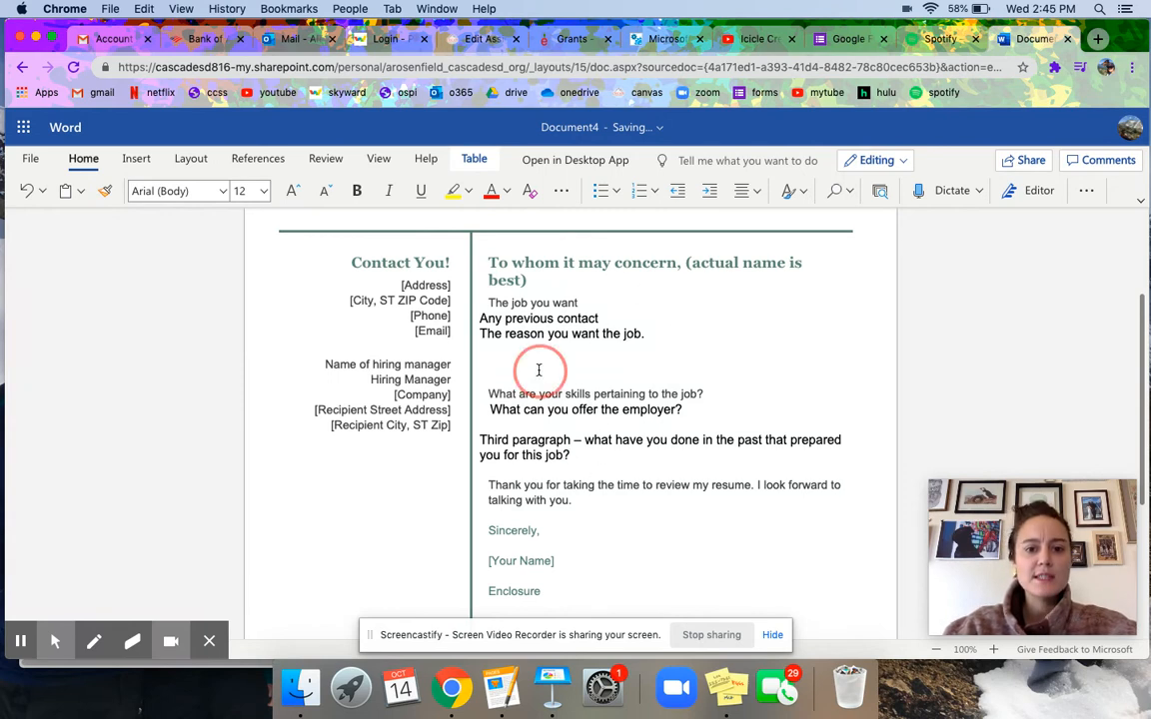
key(BackSpace)
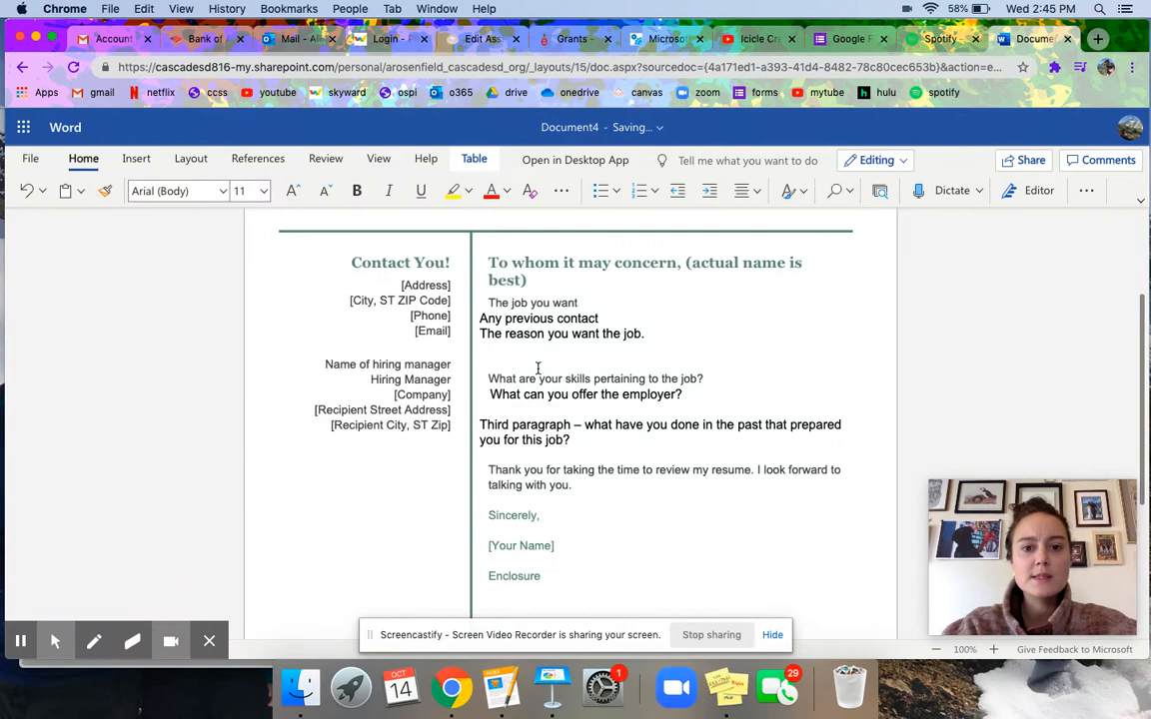
key(BackSpace)
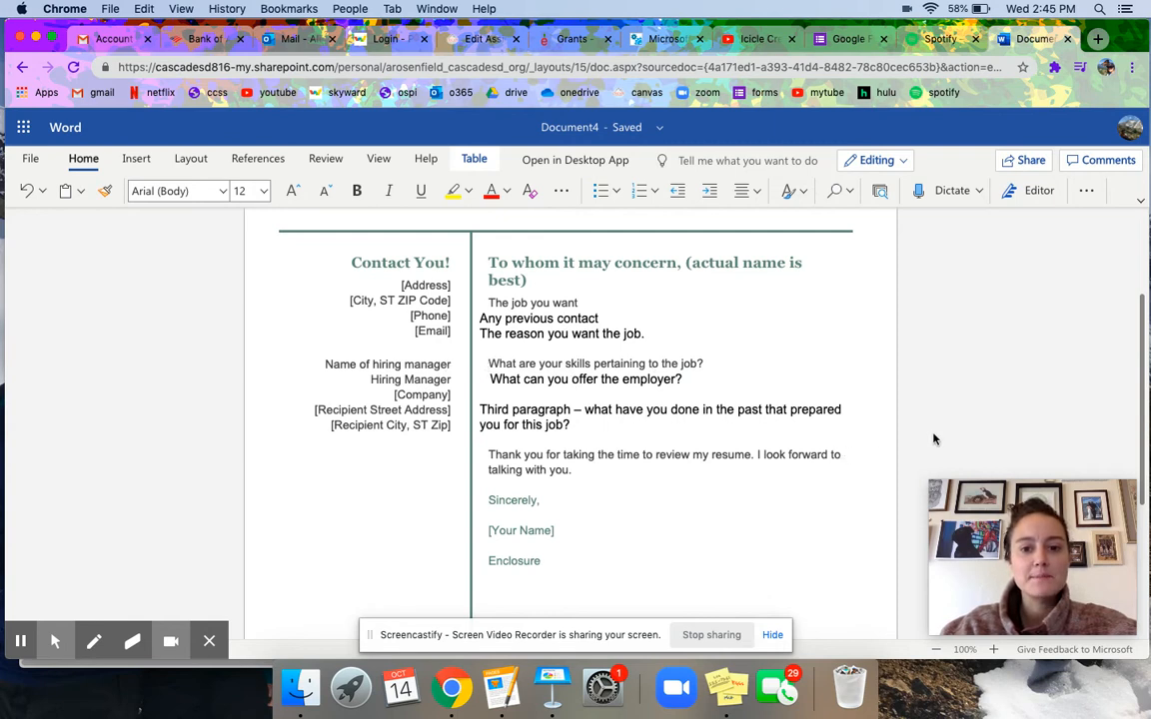
Step: Replace the word "Enclosure" below the signature with "Please find attached resume and references"
drag(1143, 361, 1144, 398)
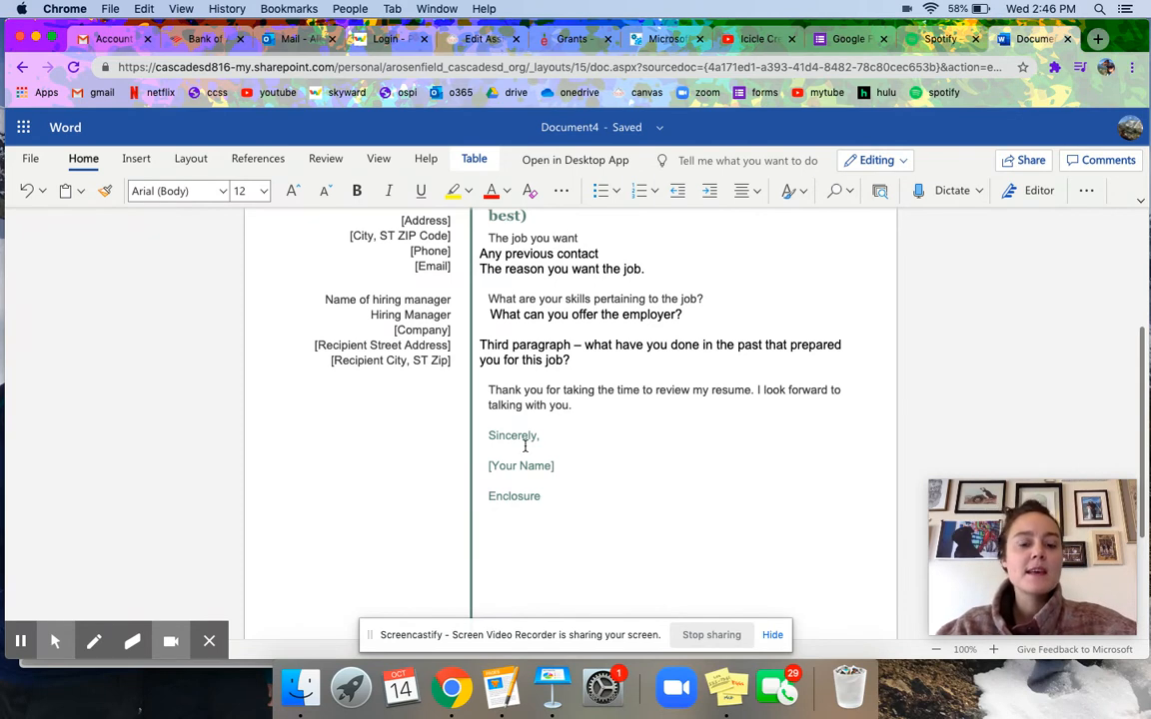
click(544, 496)
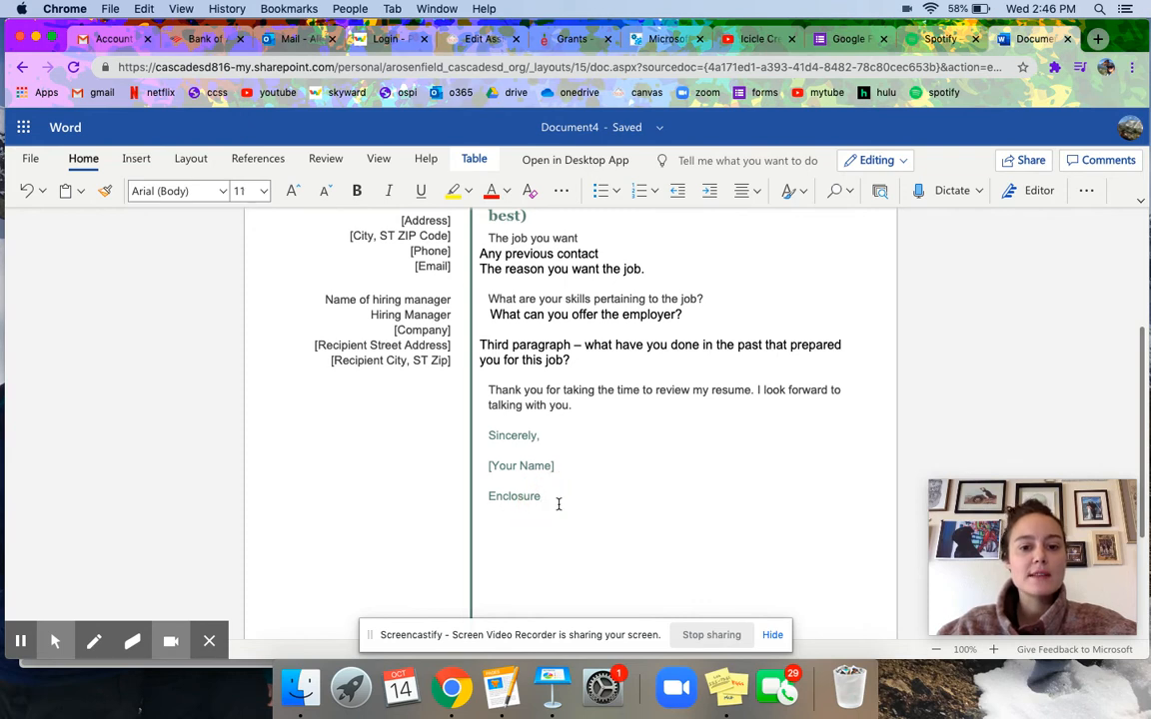
key(BackSpace)
key(BackSpace)
key(BackSpace)
key(BackSpace)
key(BackSpace)
key(BackSpace)
key(BackSpace)
key(BackSpace)
key(BackSpace)
text(Please find attached resume and er)
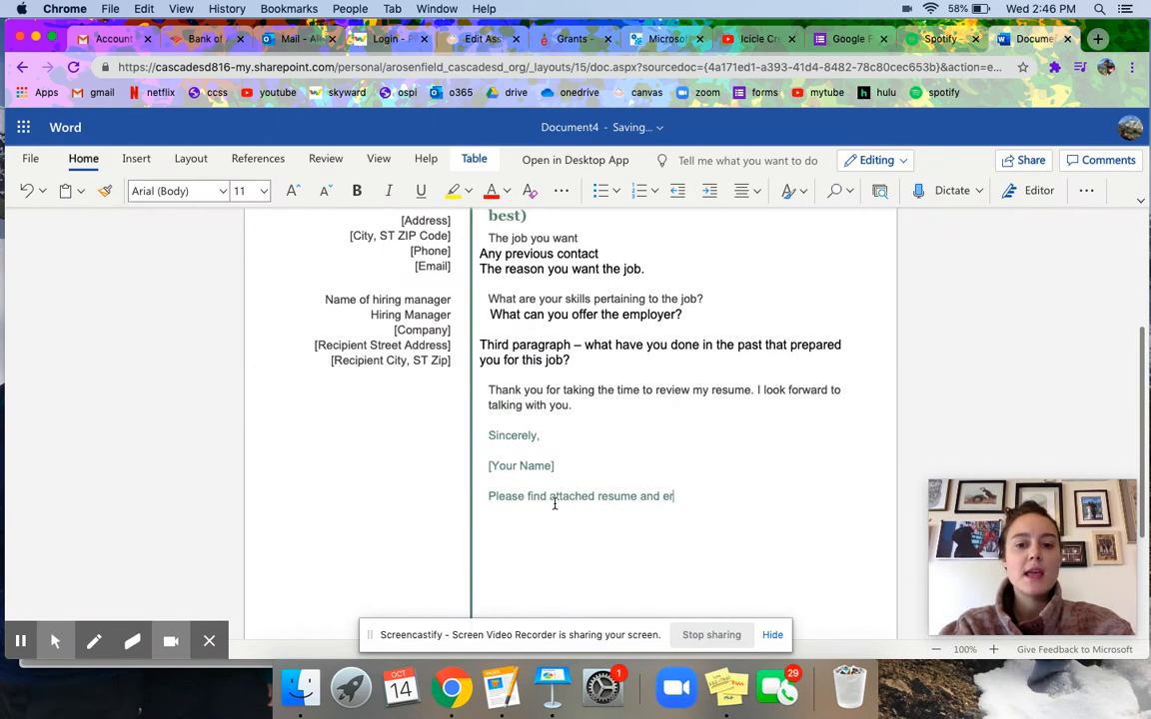
key(BackSpace)
key(BackSpace)
text(references)
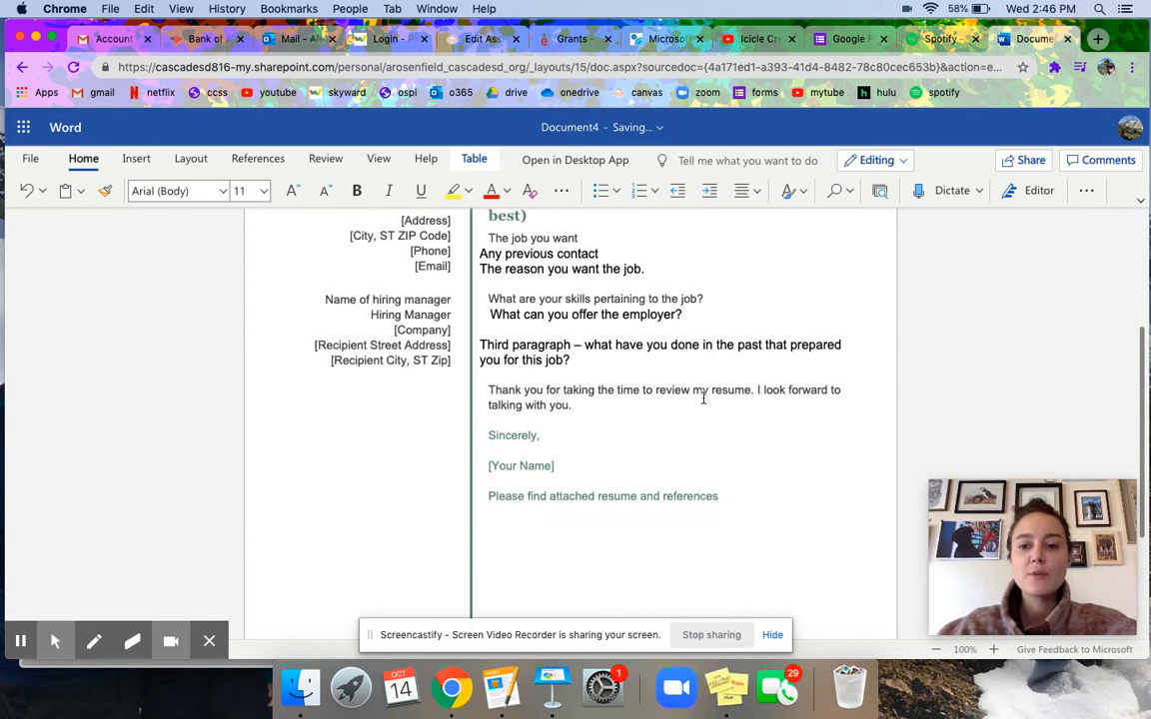
drag(1144, 402, 1146, 293)
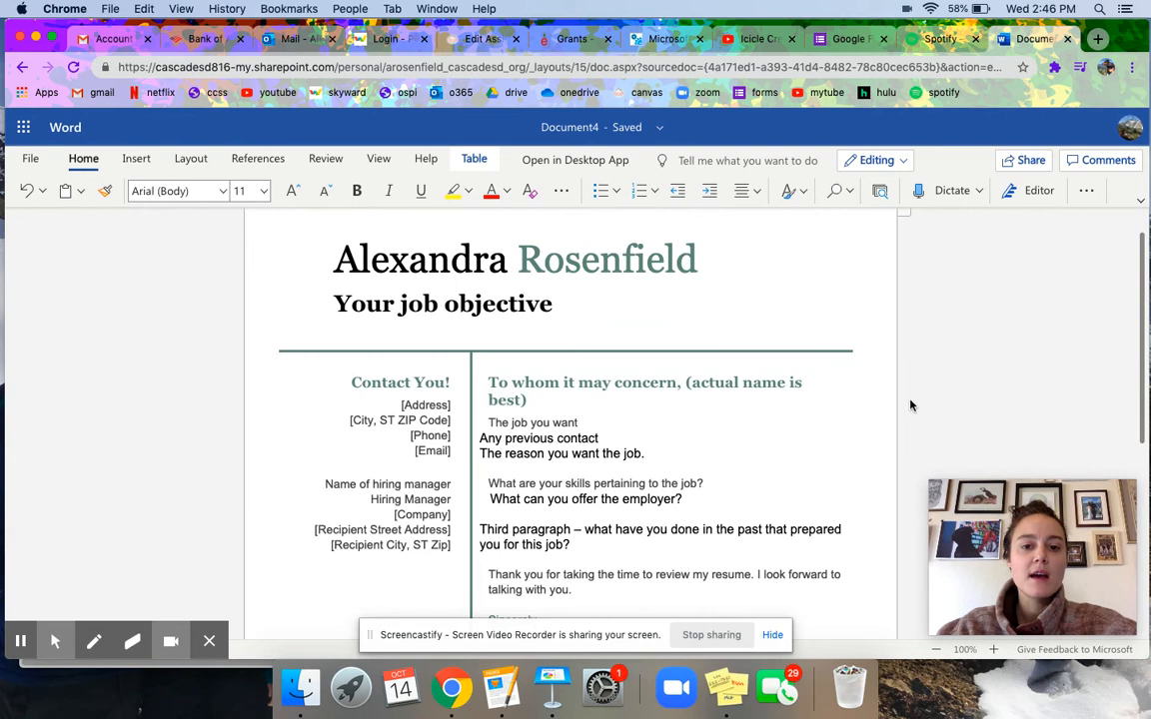